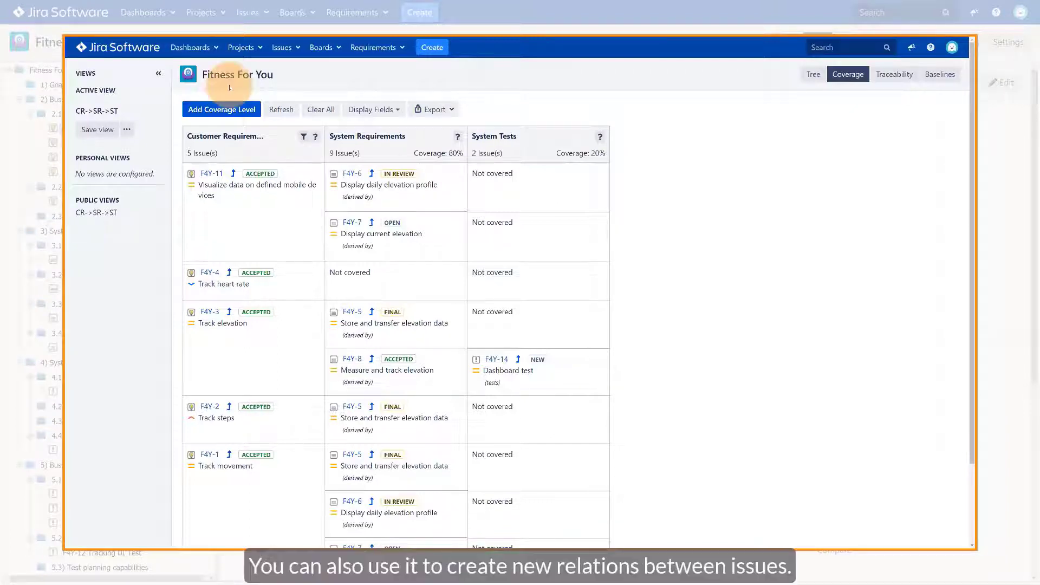
- Review Jira's Issue Linking page with the Derive, Test and Trace link types and the Add New Link Type form
mouse_move(567, 180)
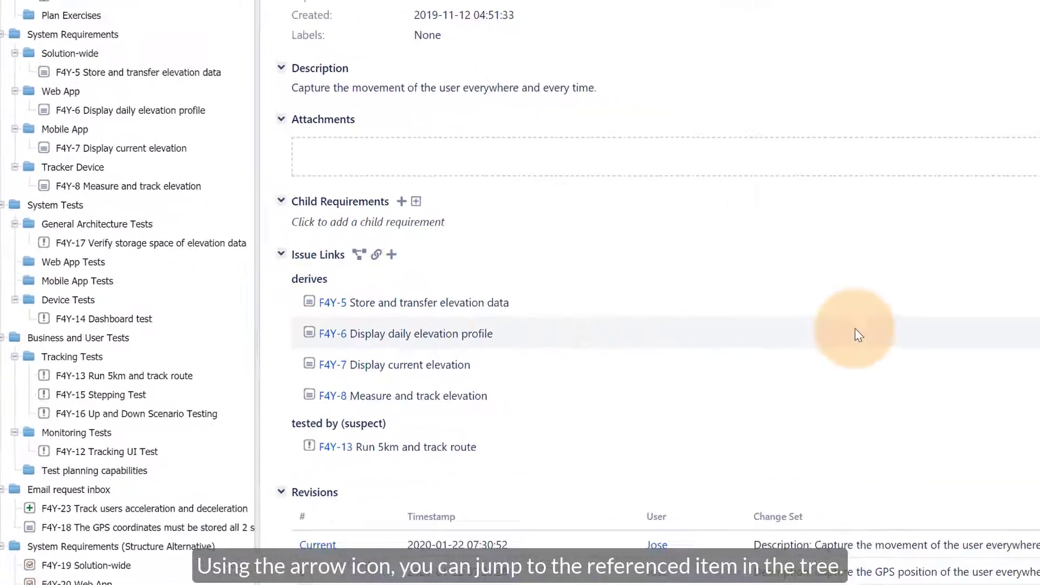
- Inspect F4Y-1 Track movement's links: derives F4Y-5 to F4Y-8, suspect tested-by F4Y-13
mouse_move(988, 275)
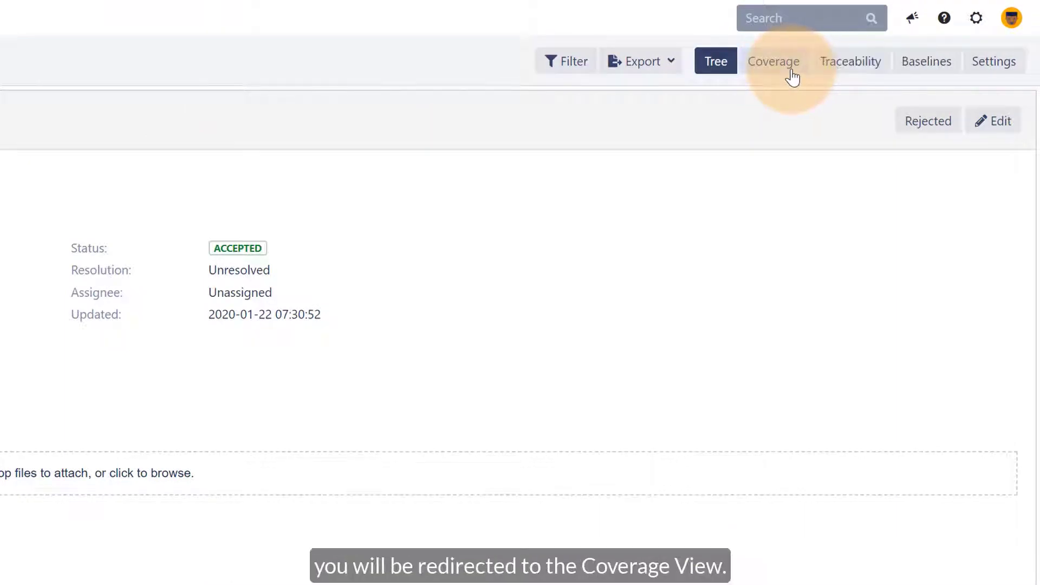
- Switch to the Coverage view for the Fitness For You project
left_click(791, 77)
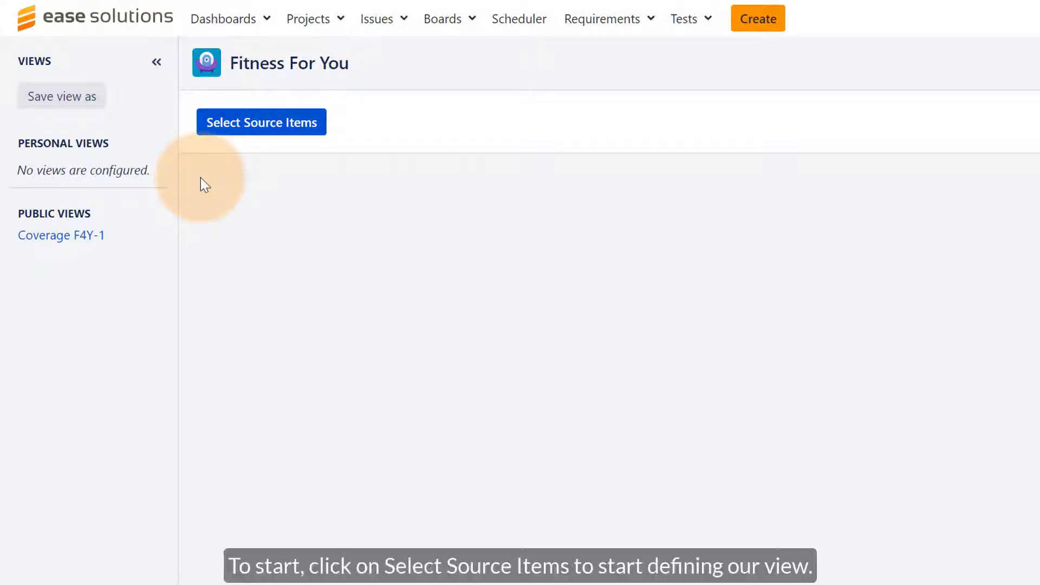
- Label the first column 'Business and User Requirements' and limit it to Customer Requirement issues
left_click(320, 132)
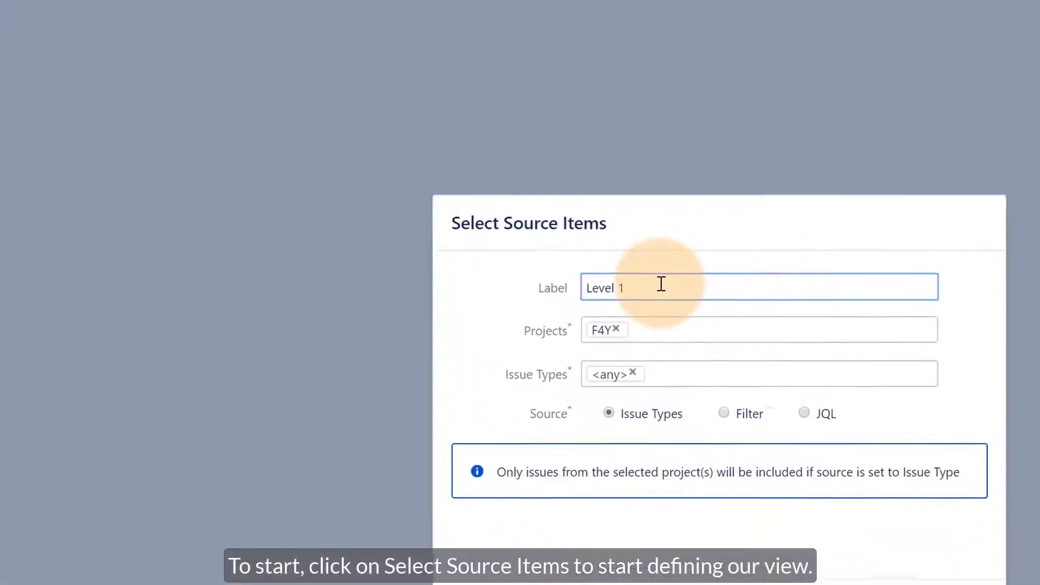
left_click_drag(519, 209, 420, 206)
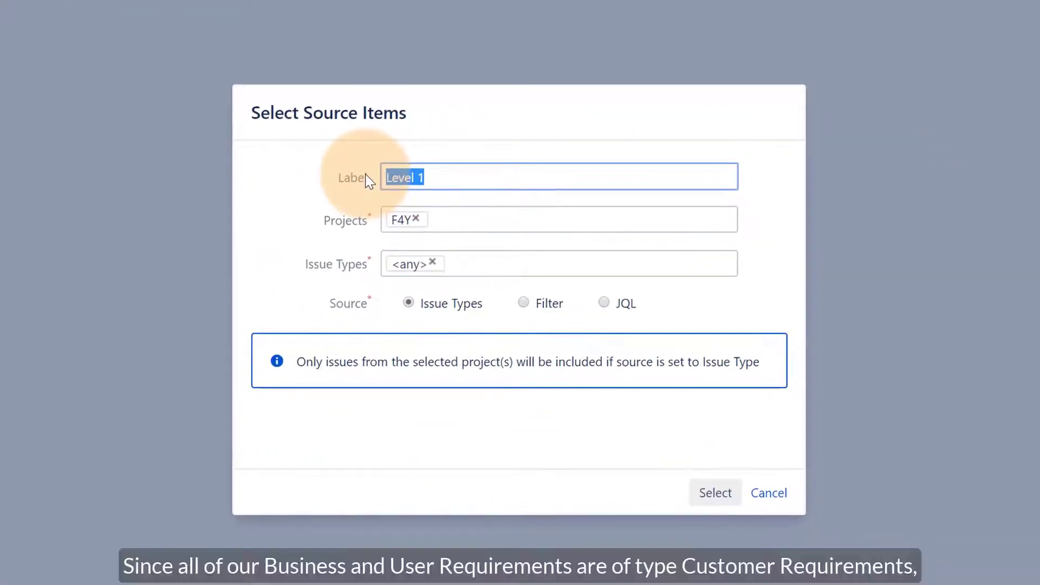
type("Business a")
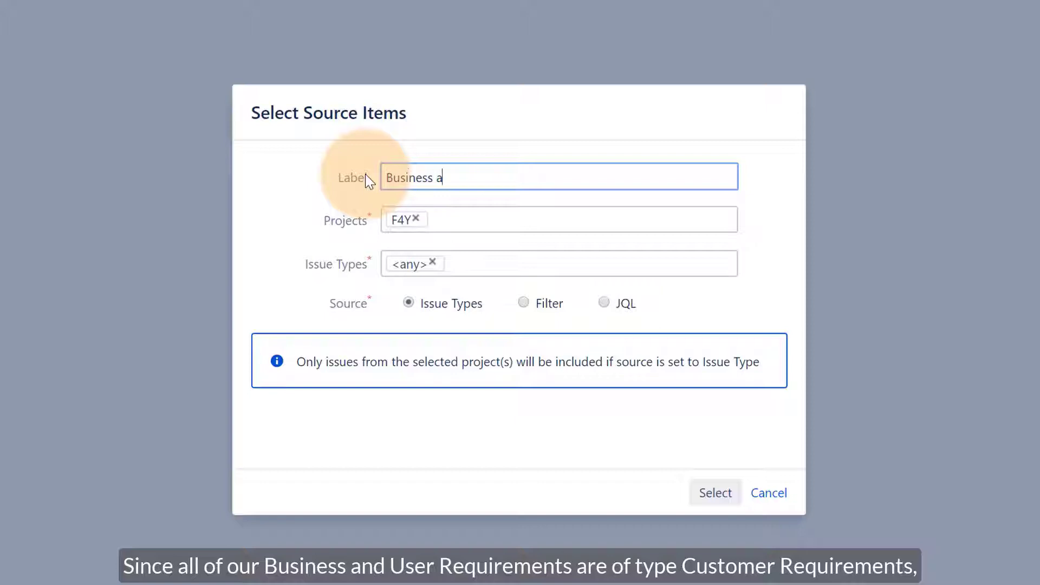
type("nd User Requirements")
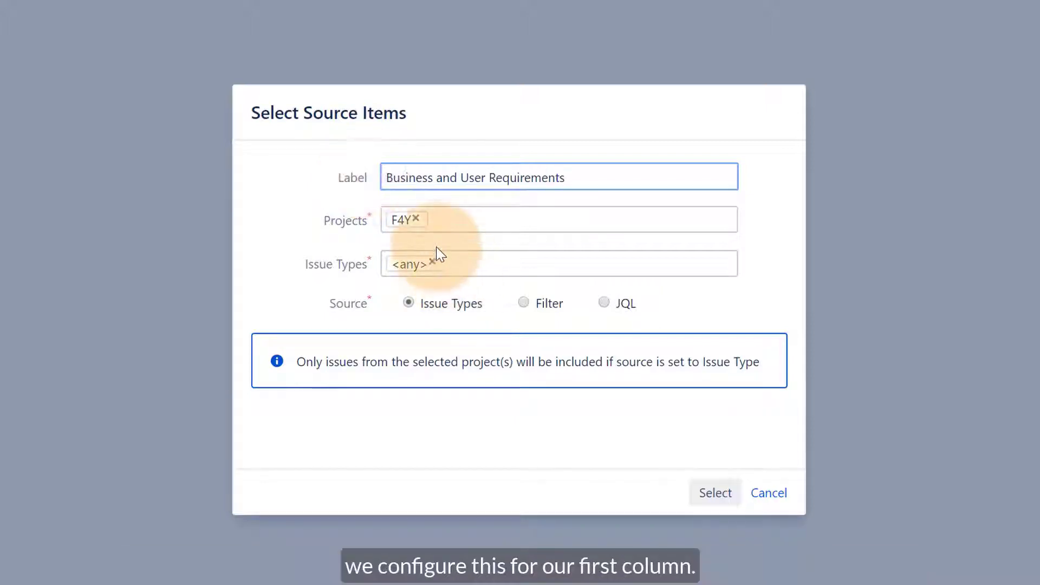
left_click(450, 264)
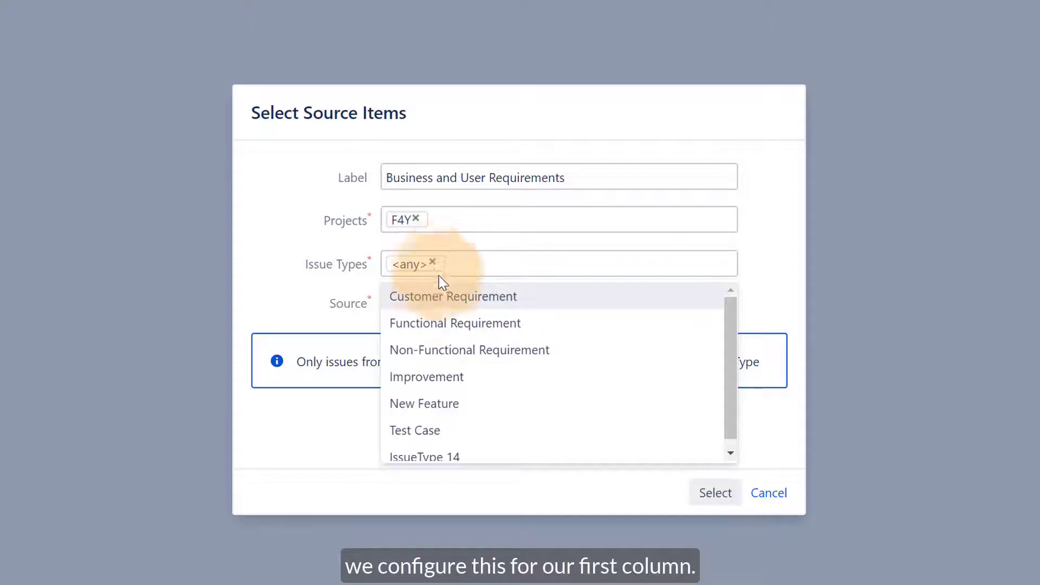
left_click(435, 295)
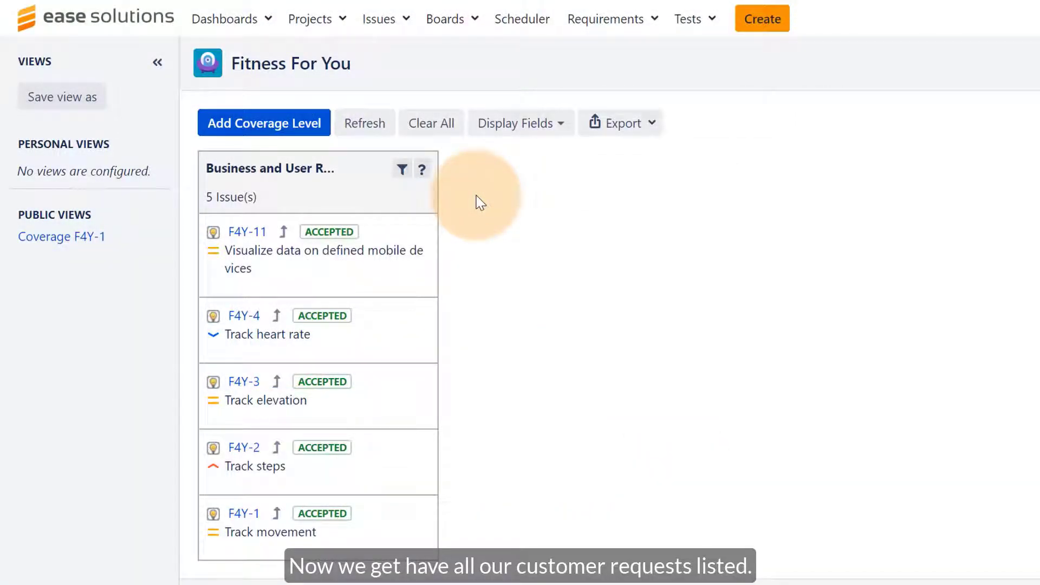
- Add Assignee to the displayed fields and restrict the first column to the Business and User Requirements folder
left_click(568, 129)
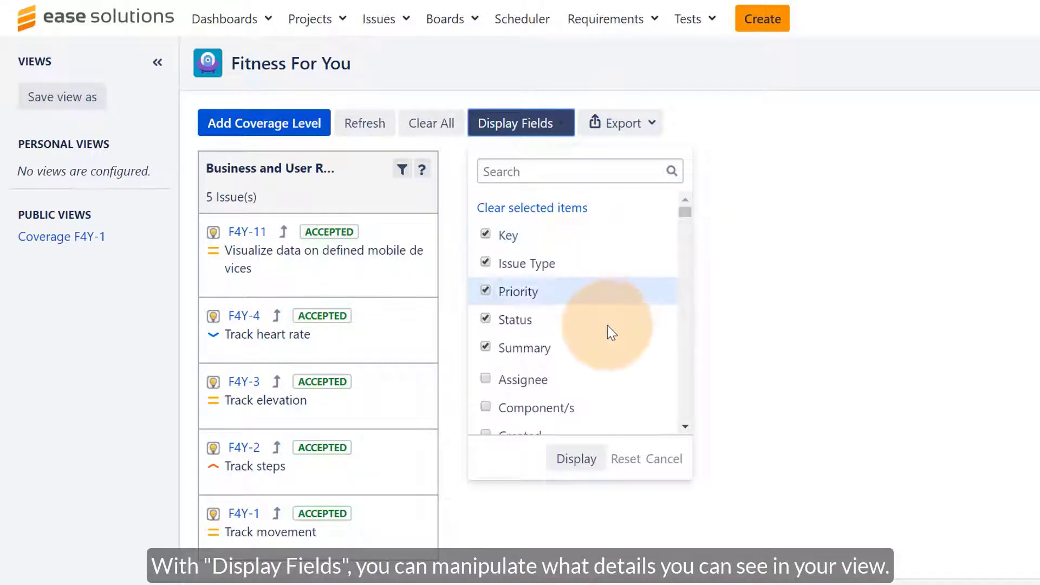
left_click(485, 378)
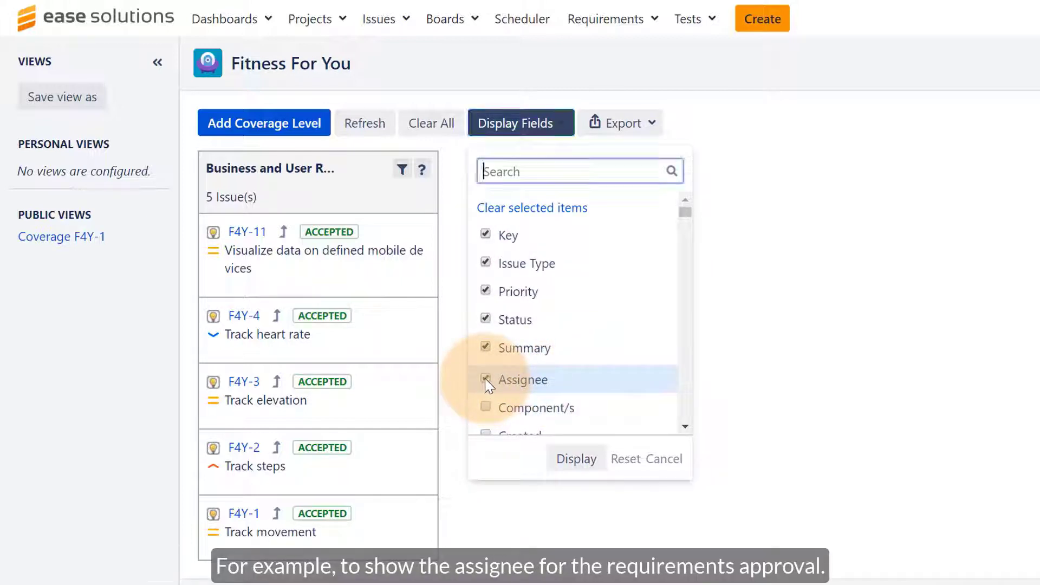
left_click(574, 459)
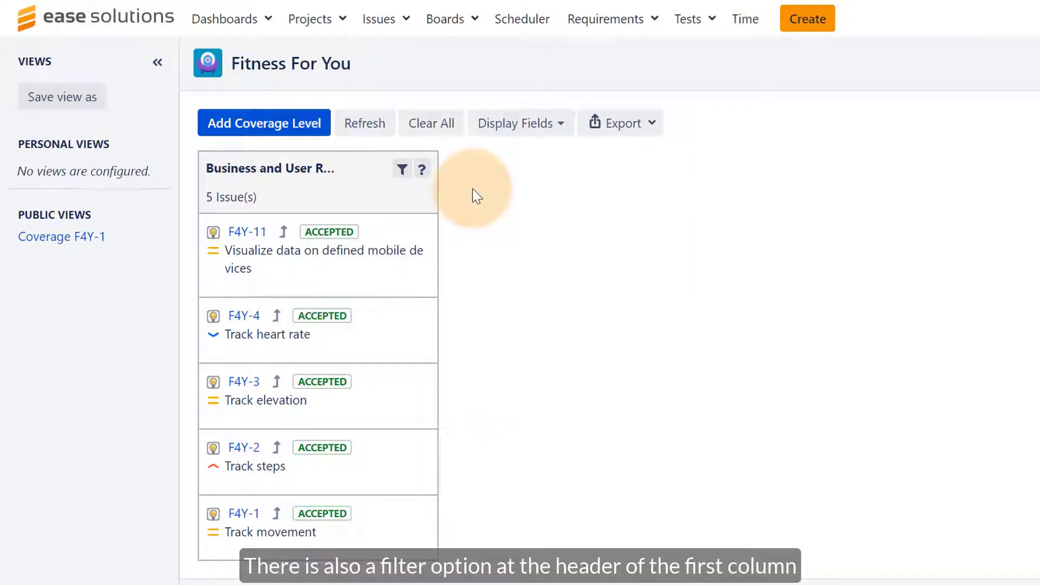
left_click(402, 170)
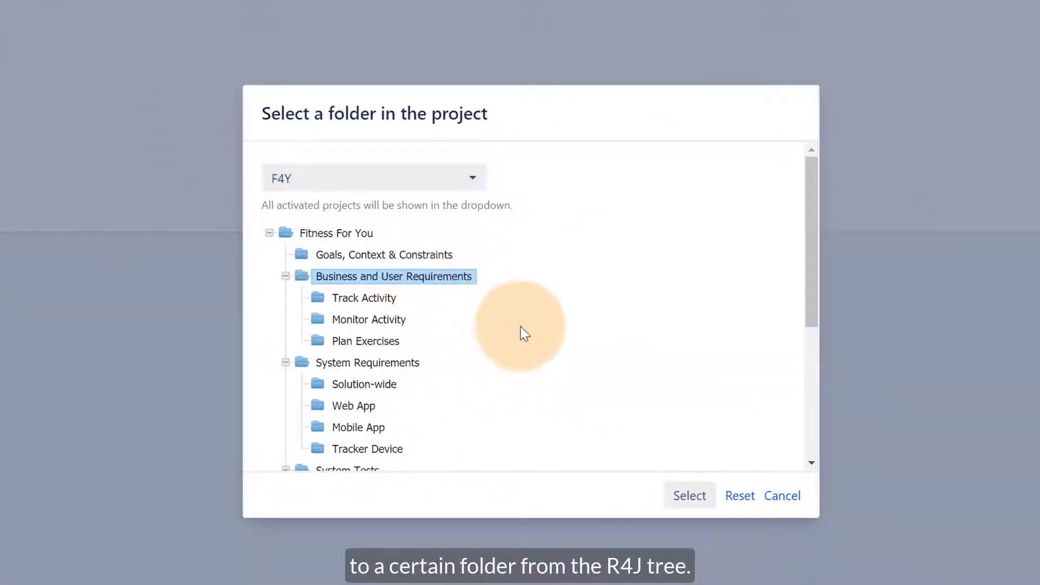
left_click(668, 508)
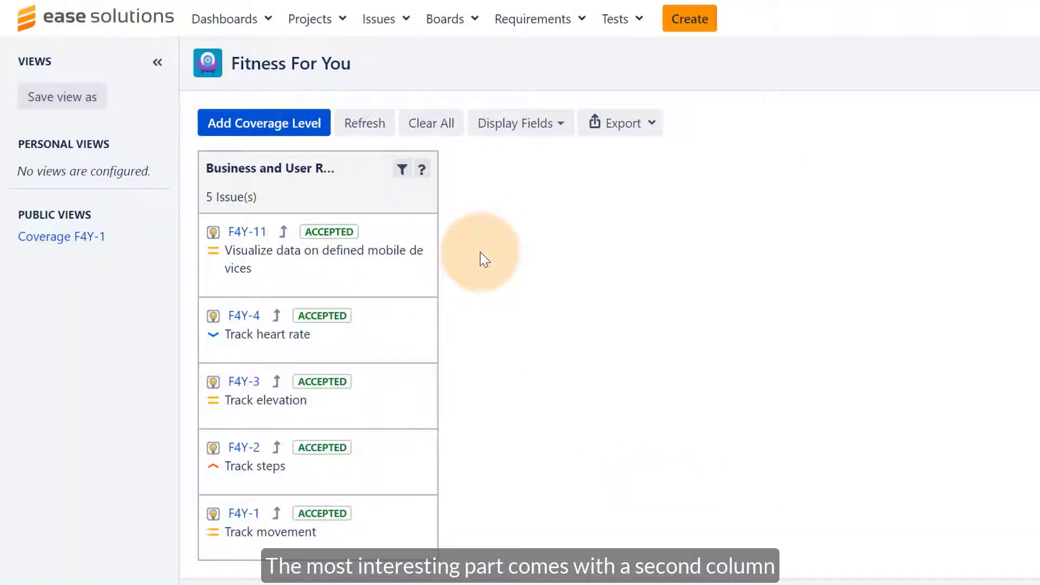
- Add a 'System Requirements' level of Functional and Non-Functional Requirement issues, keeping link types <any>
left_click(327, 142)
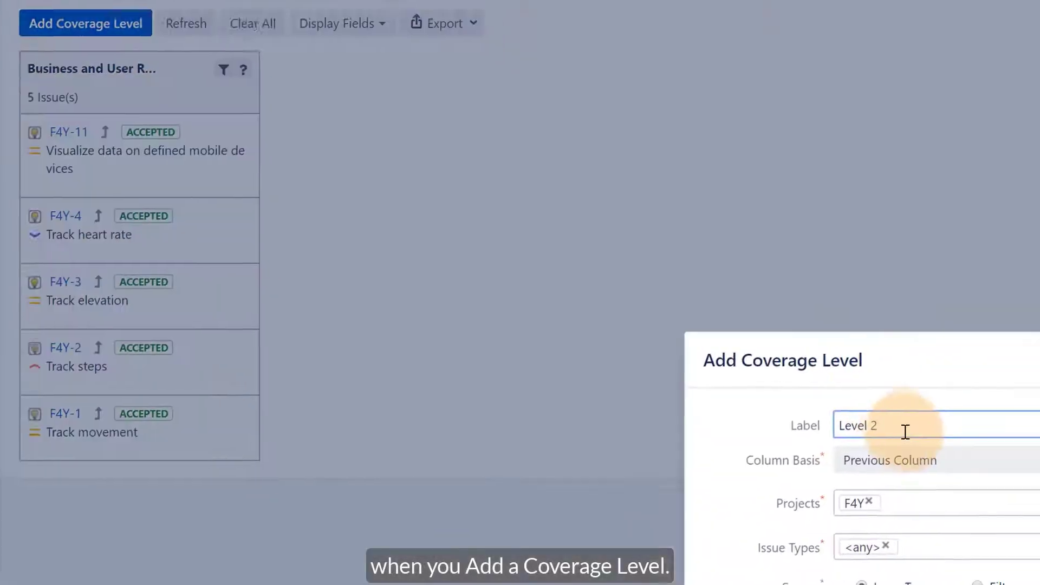
type("S")
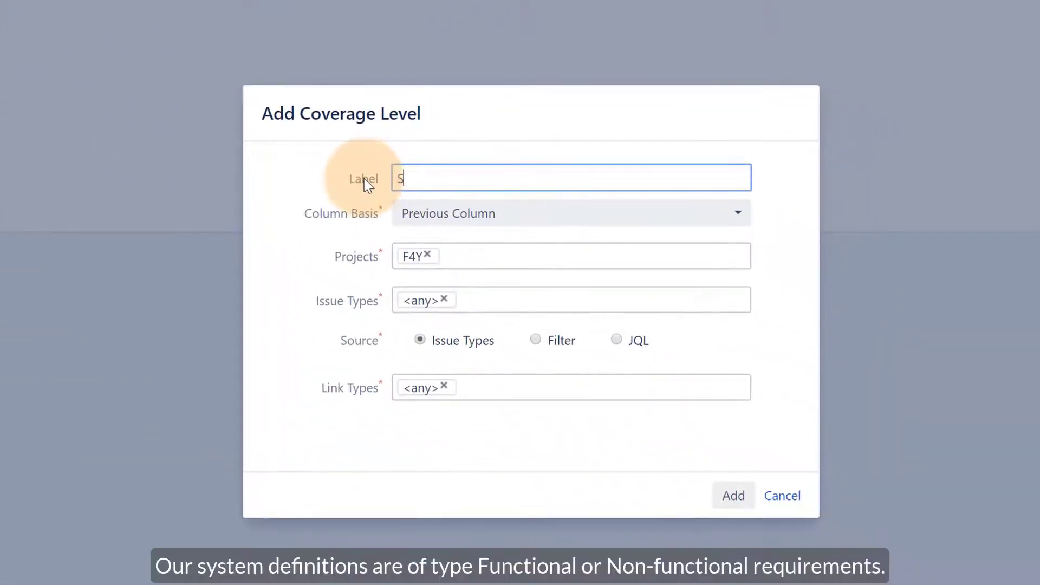
type("ystem Req")
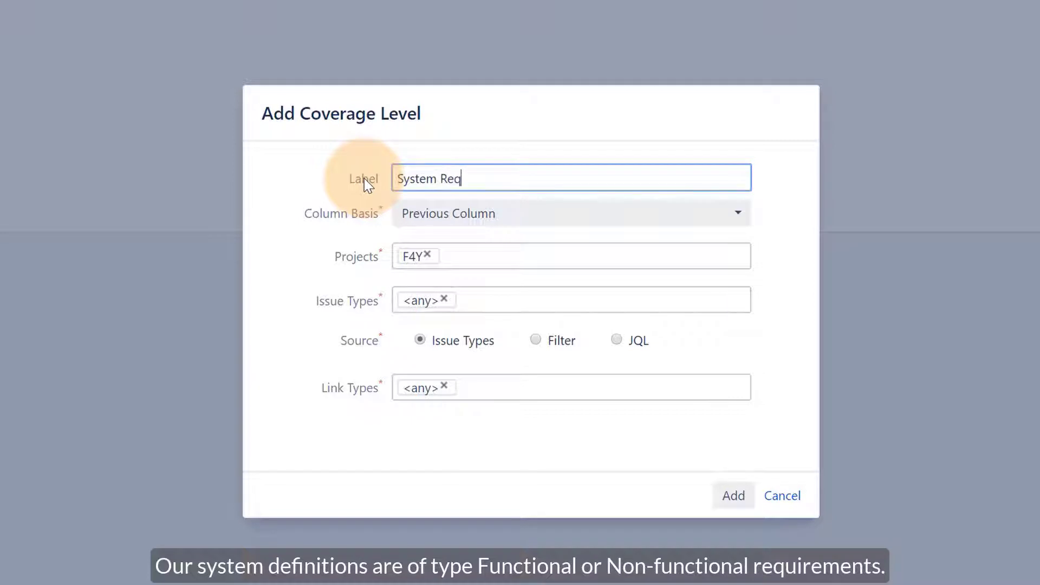
type("uirements")
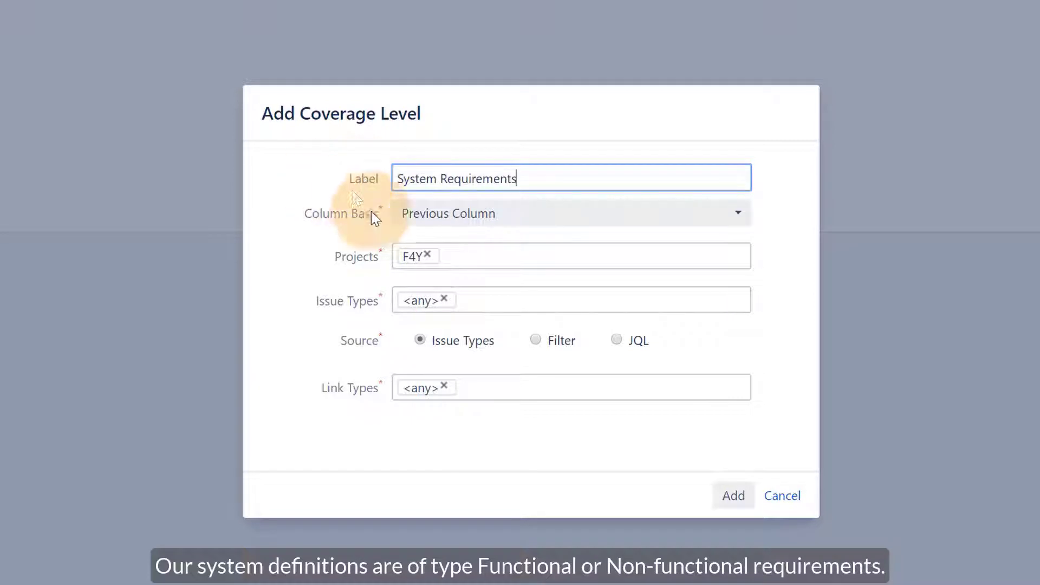
left_click(476, 299)
type("f")
left_click(475, 334)
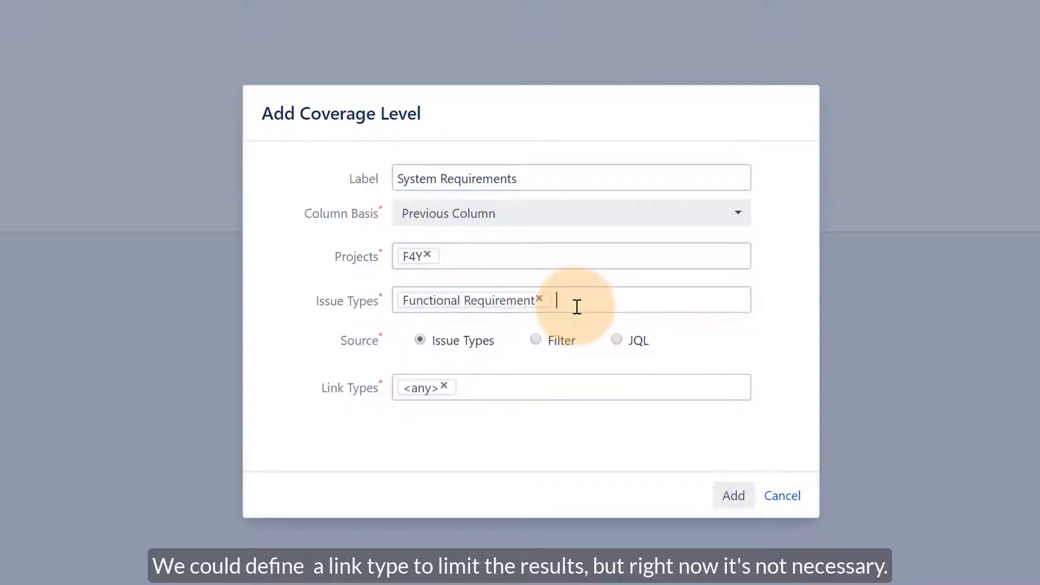
type("n")
left_click(524, 387)
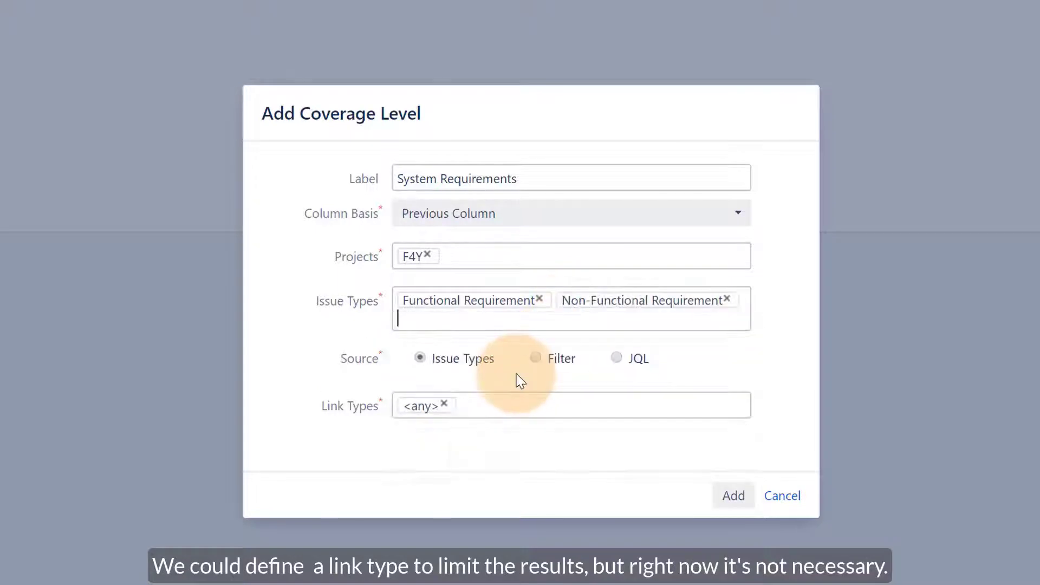
left_click(494, 421)
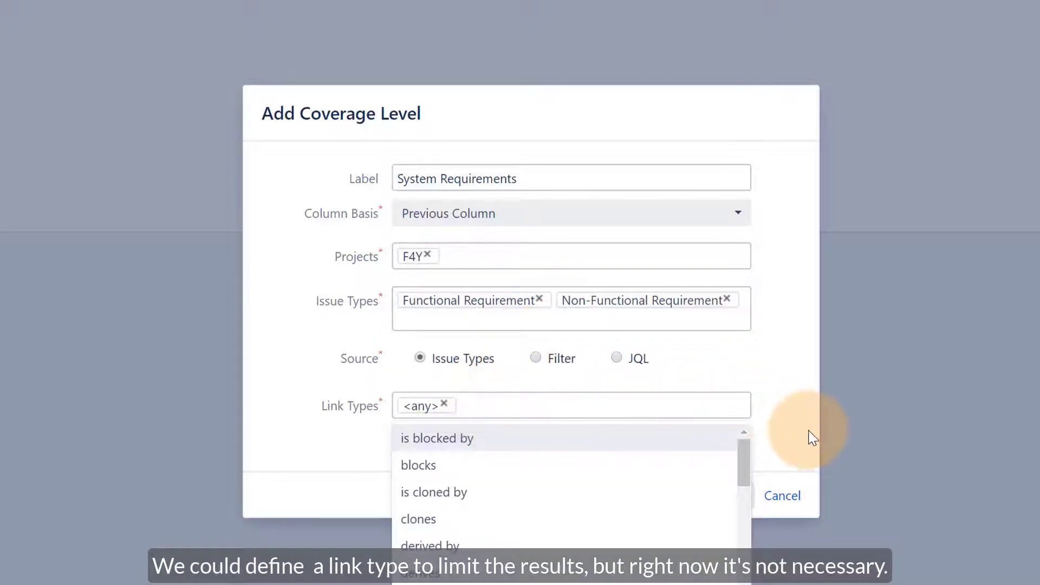
left_click(793, 440)
left_click(752, 506)
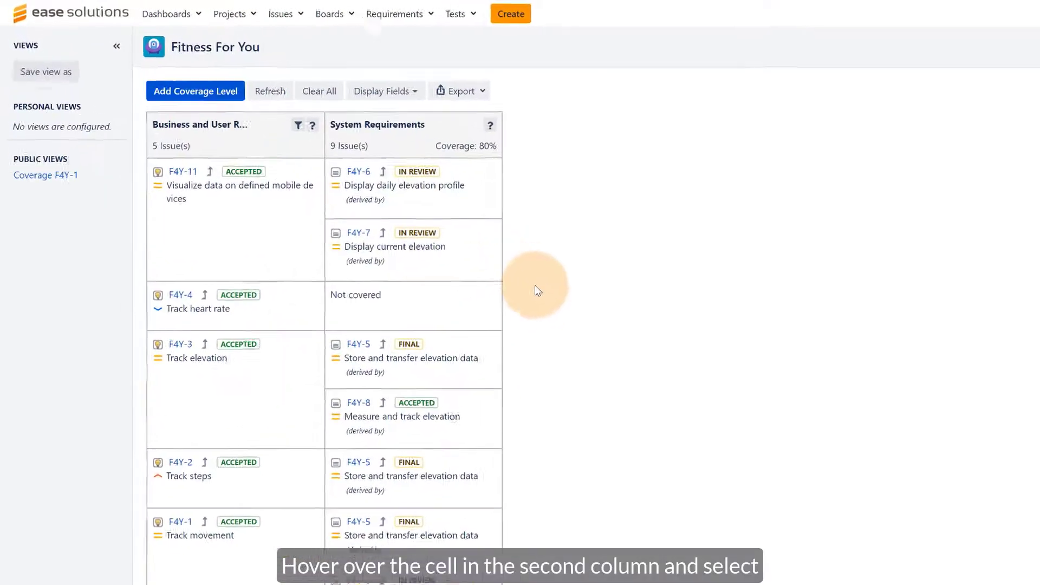
- Add a 'System Tests' column of Test Case issues linked via the tests link type
mouse_move(479, 317)
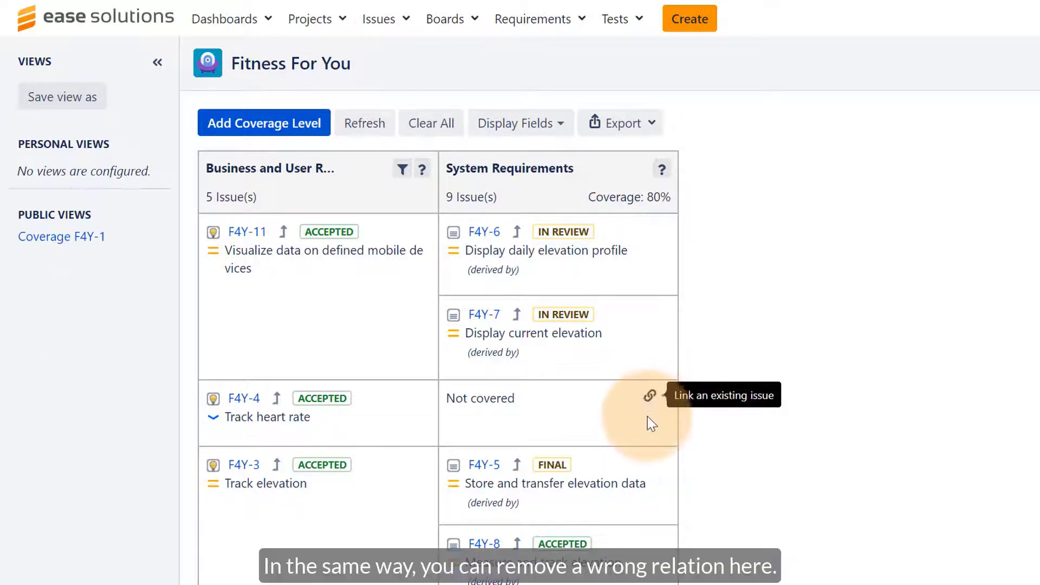
mouse_move(631, 323)
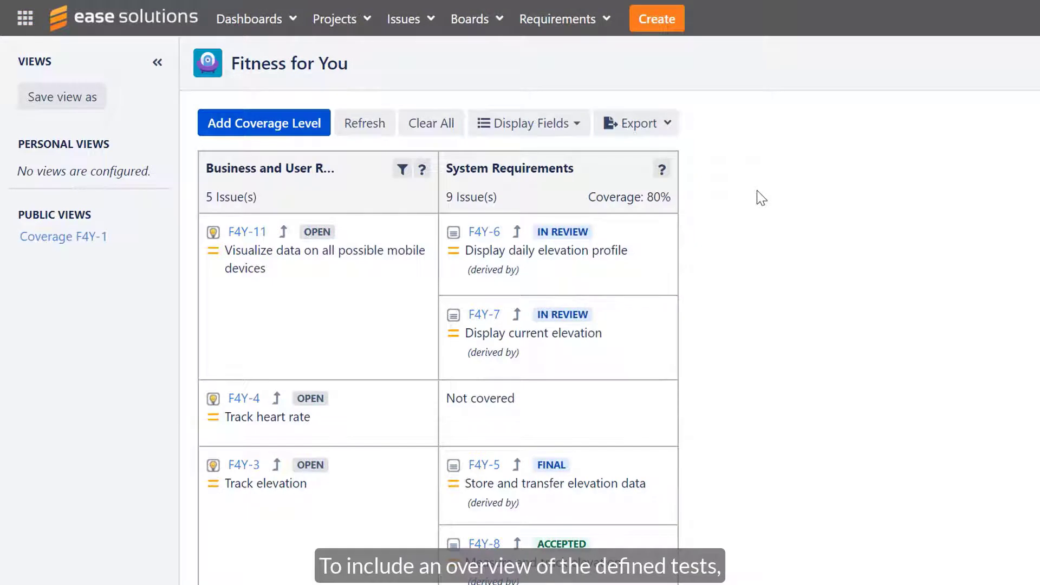
left_click(316, 135)
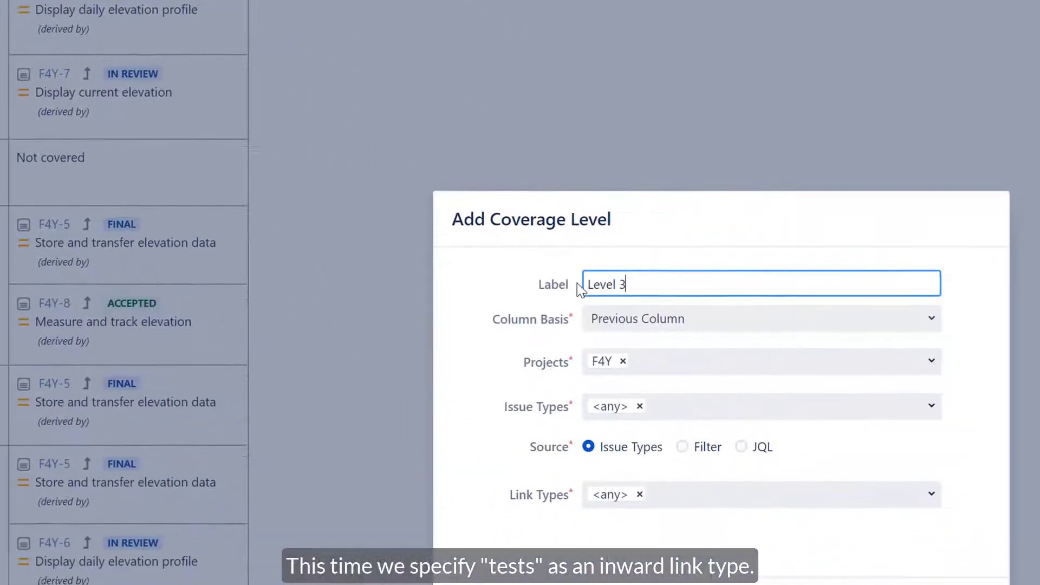
key("BackSpace")
key("BackSpace")
key("BackSpace")
key("BackSpace")
key("BackSpace")
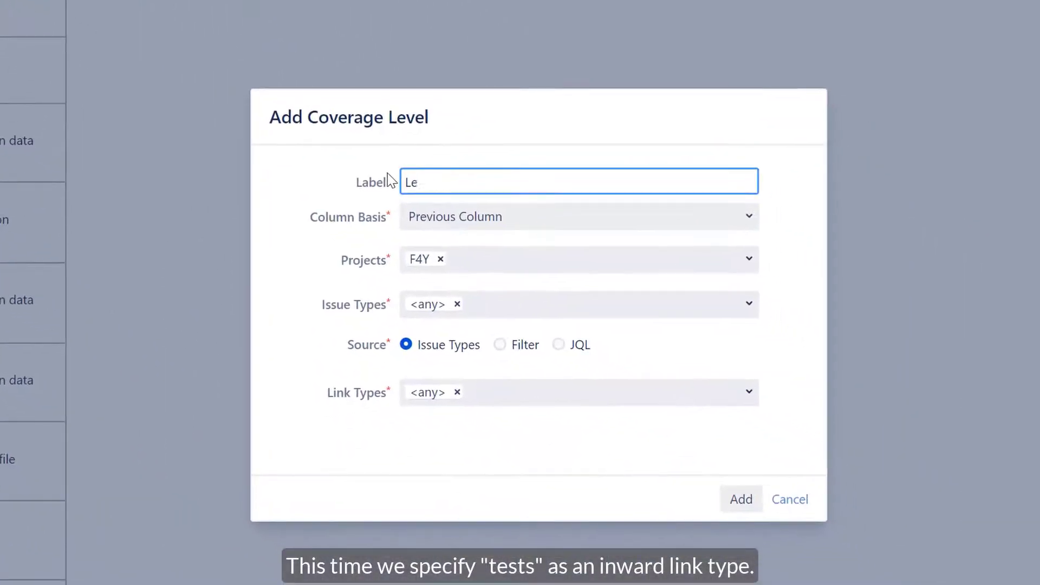
key("BackSpace")
key("BackSpace")
type("System Tests")
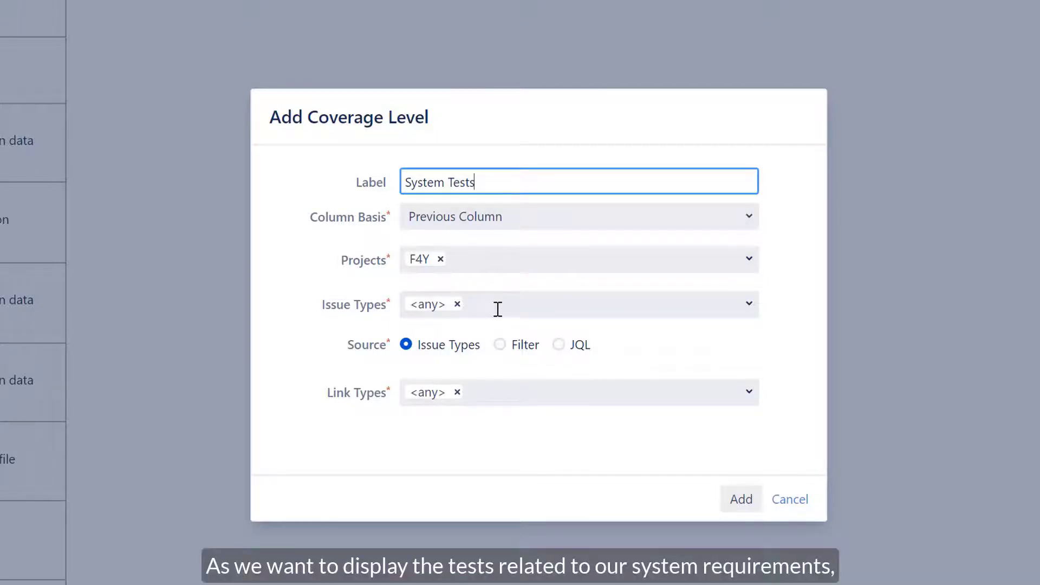
left_click(496, 307)
type("tes")
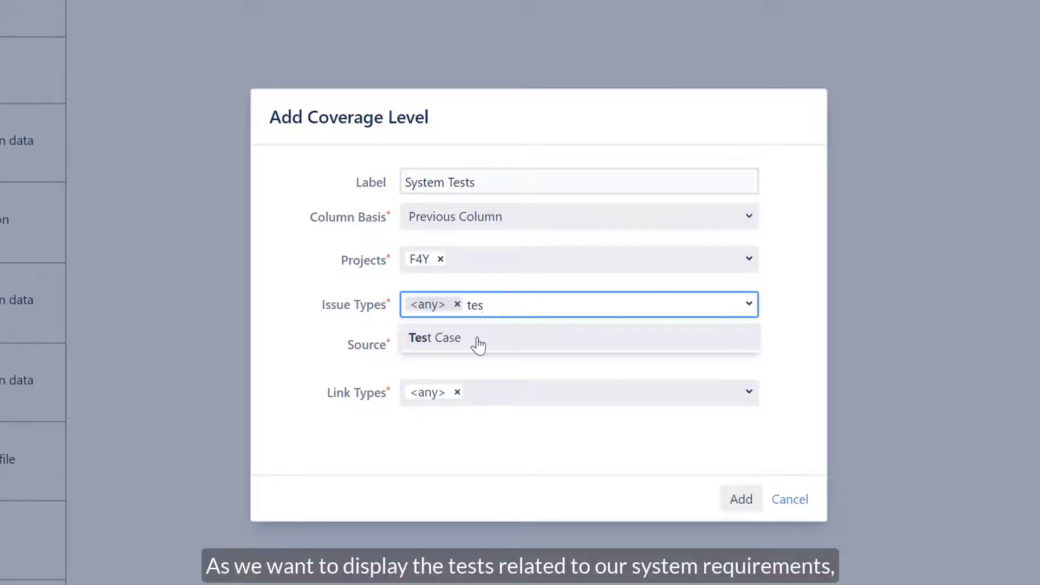
left_click(477, 343)
left_click(492, 392)
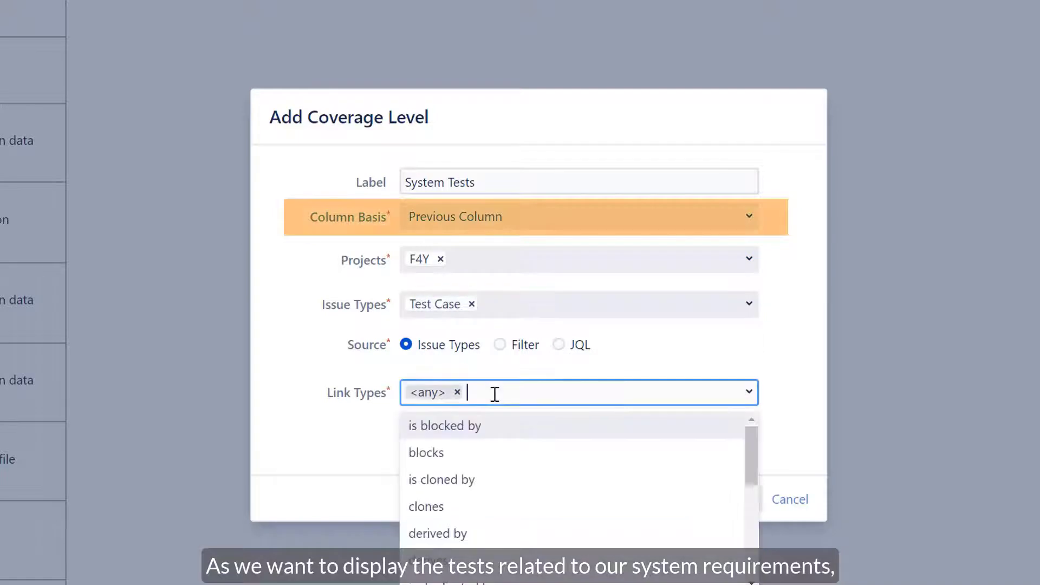
type("tes")
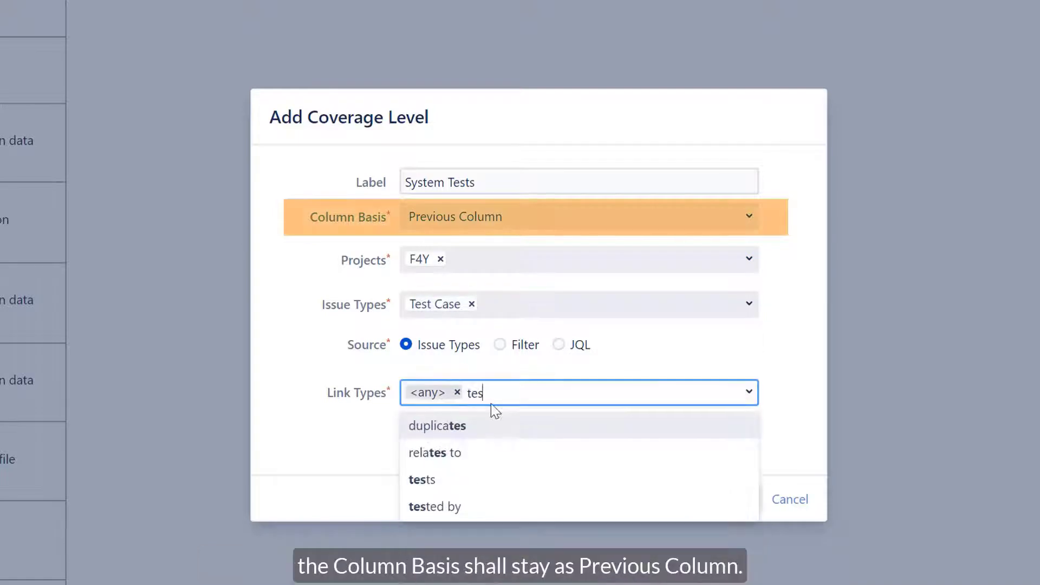
left_click(463, 484)
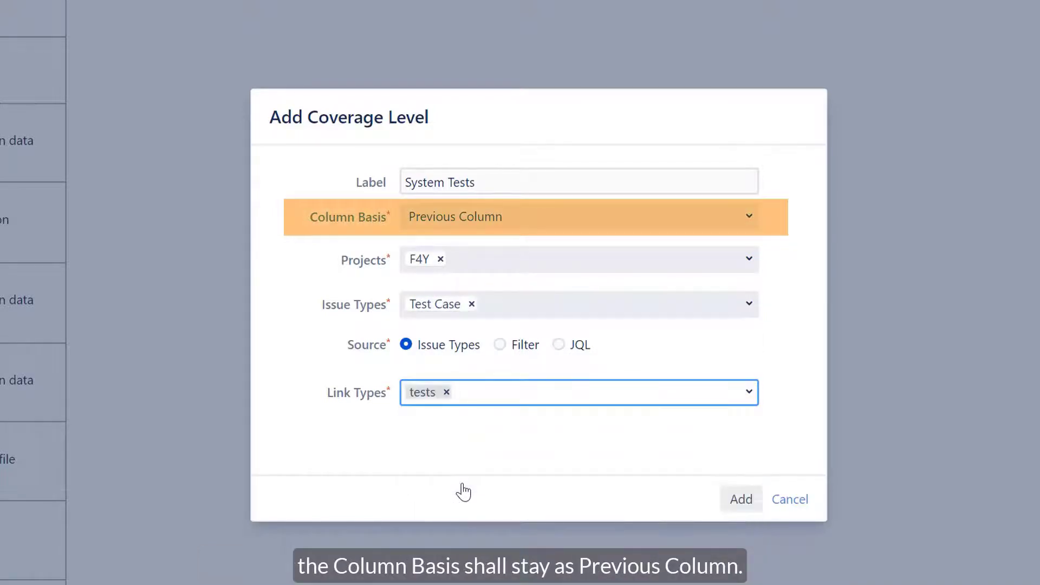
left_click(734, 498)
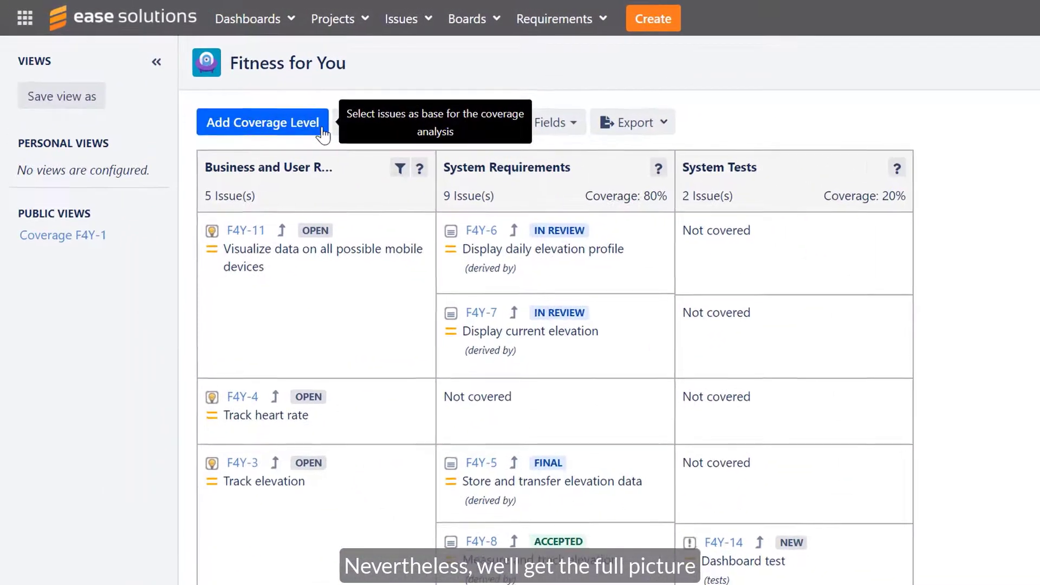
- Add an 'Acceptance Tests' column based on column 1, with Test Case issues linked by tests
left_click(306, 121)
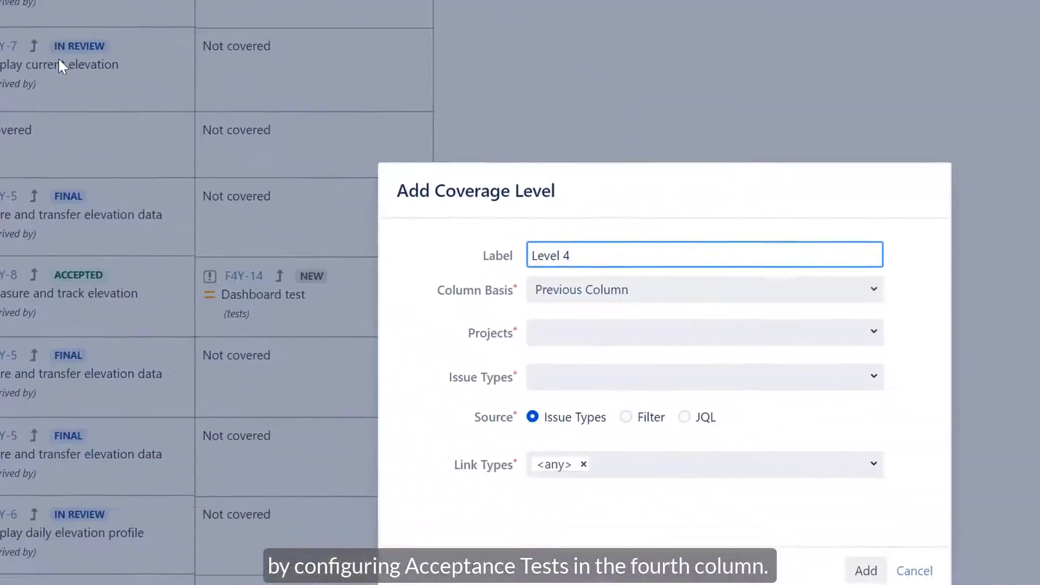
key("BackSpace")
key("BackSpace")
key("BackSpace")
key("BackSpace")
key("BackSpace")
key("BackSpace")
key("BackSpace")
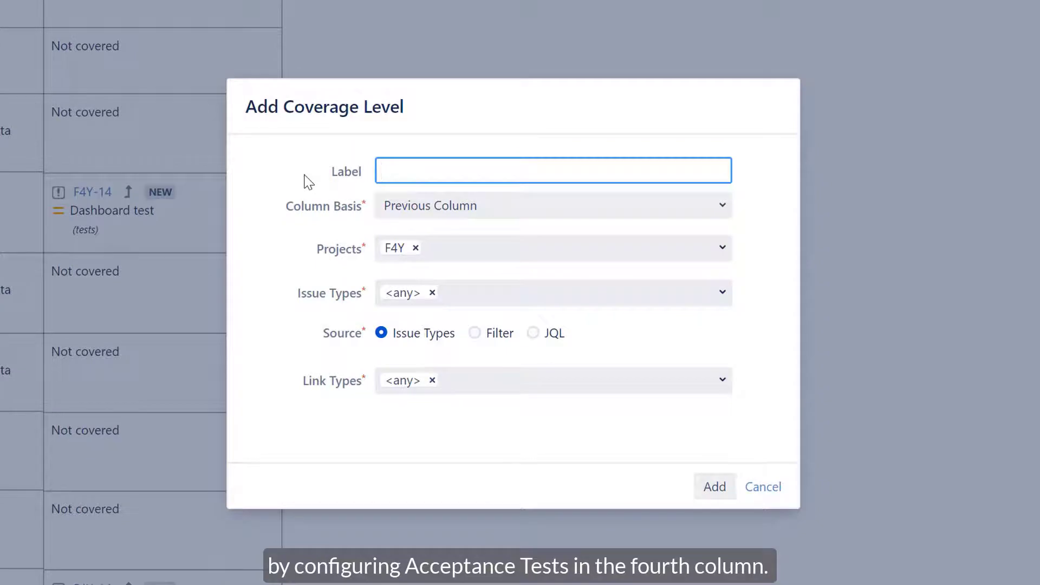
type("Acceptance Tests")
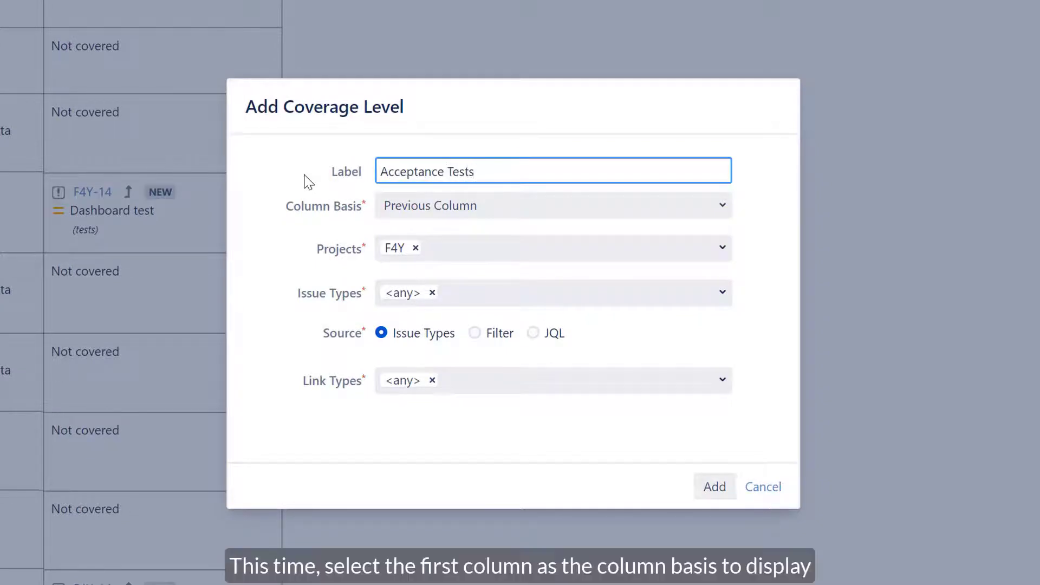
left_click(628, 211)
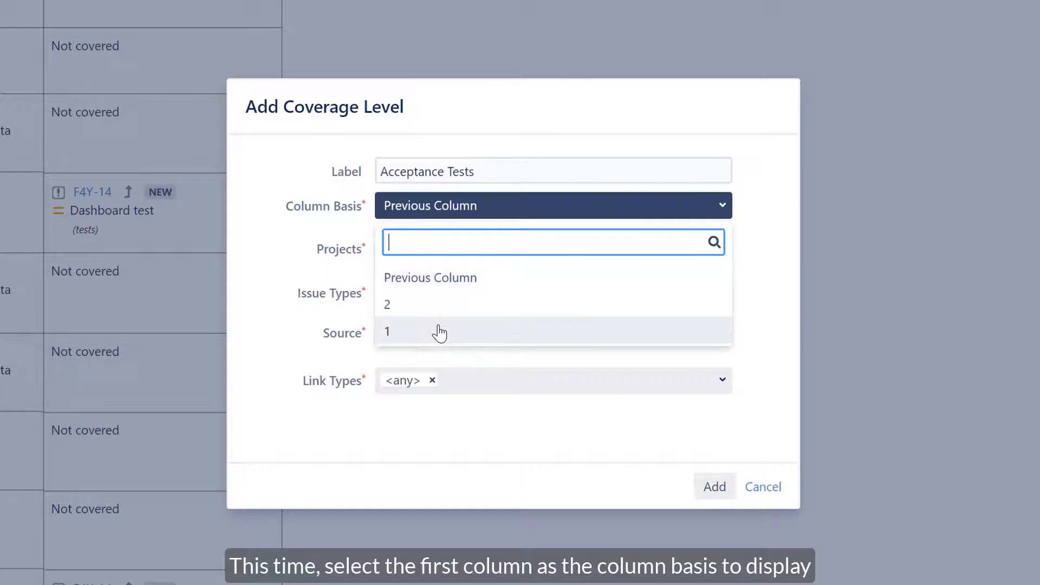
left_click(482, 330)
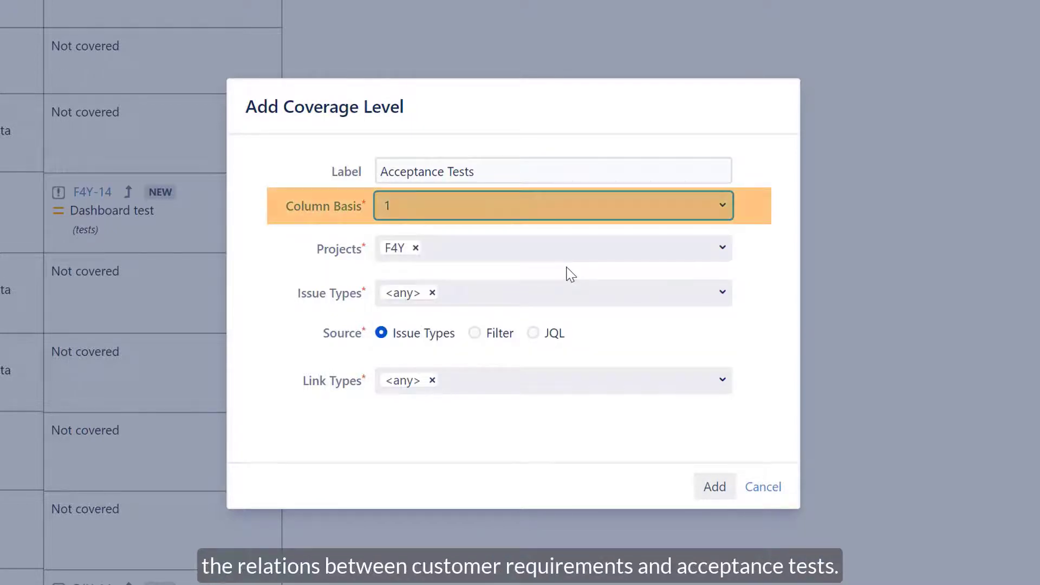
left_click(557, 292)
type("tes")
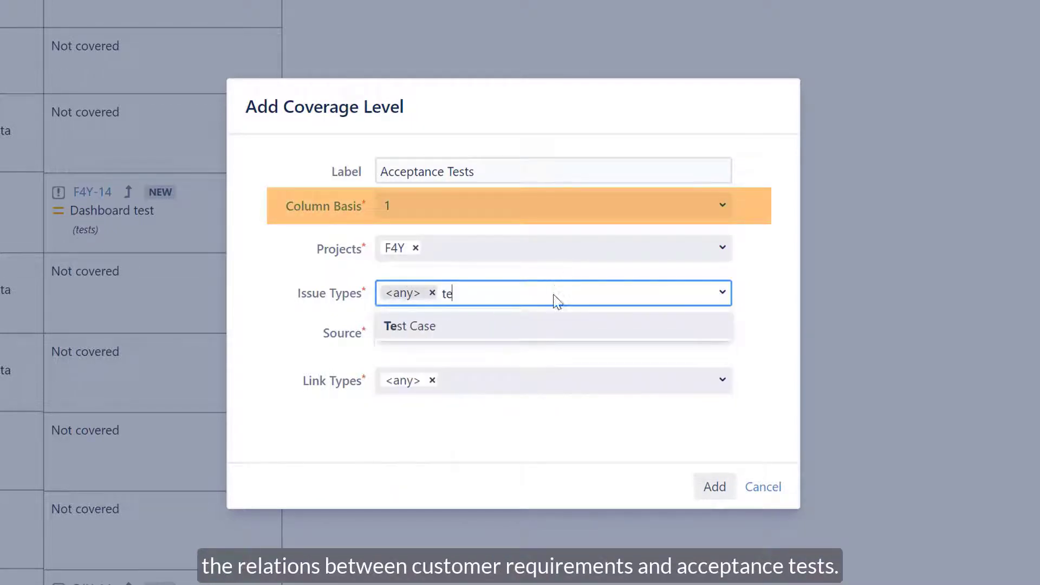
left_click(514, 328)
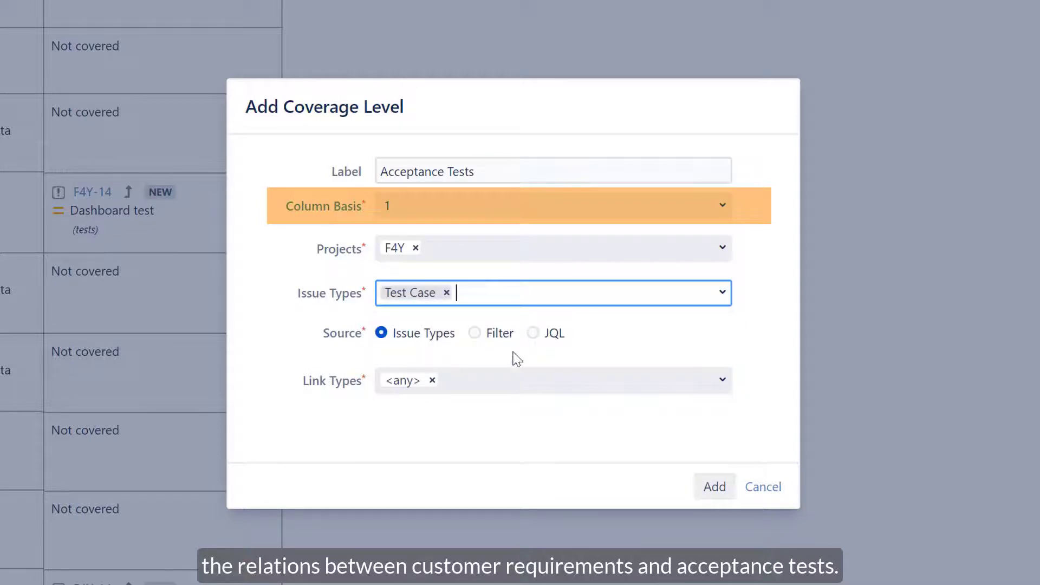
left_click(508, 385)
type("test")
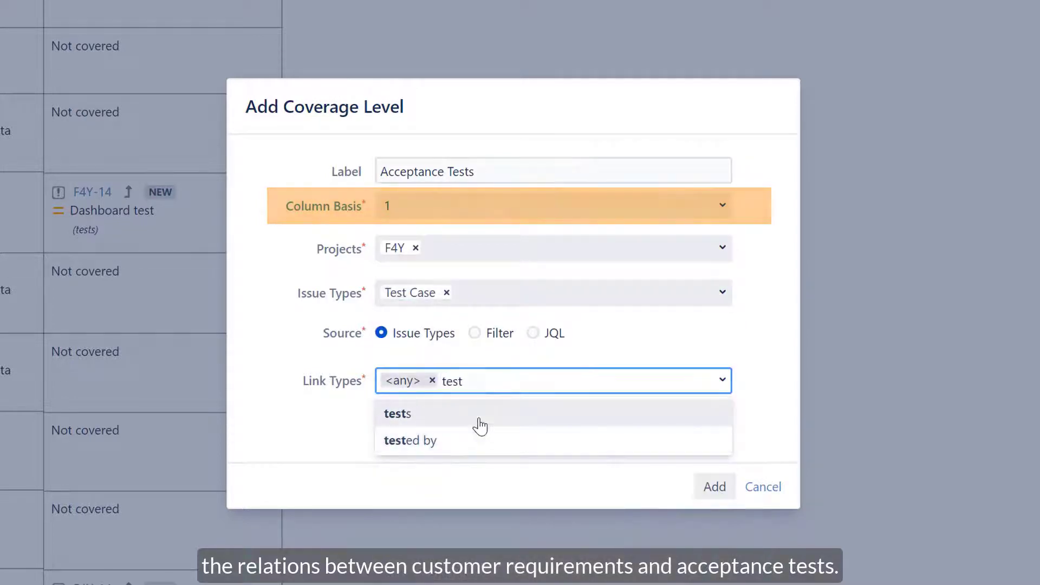
left_click(476, 416)
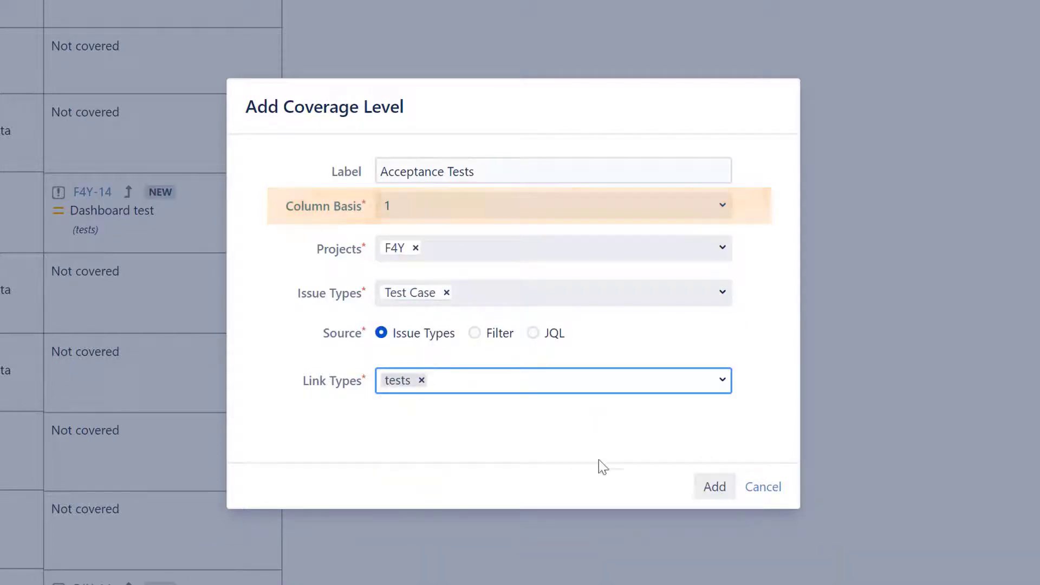
left_click(714, 490)
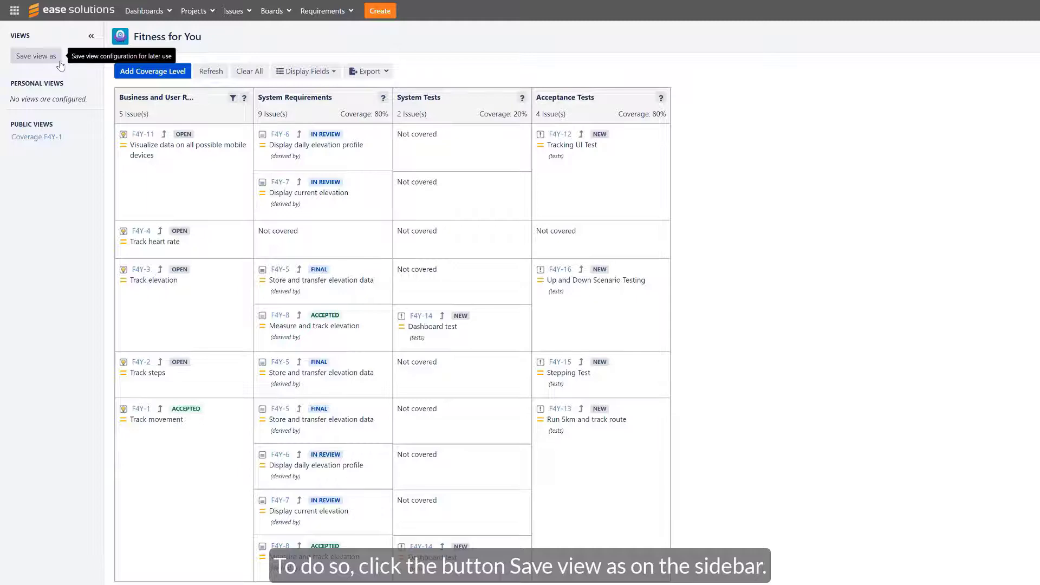
- Save the current coverage layout under the name 'Full Coverage' with Public visibility
left_click(59, 61)
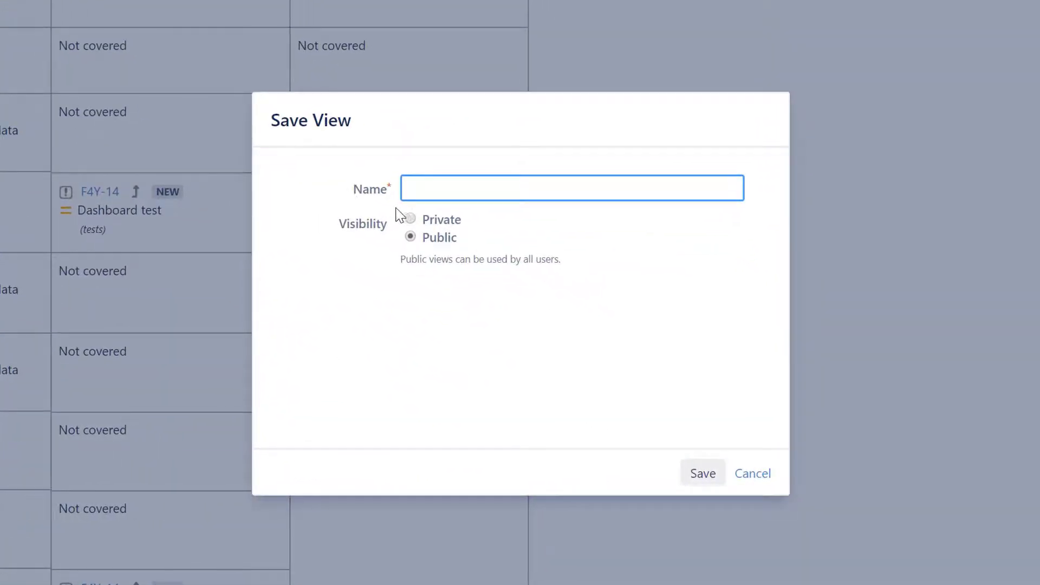
type("Full Coverage")
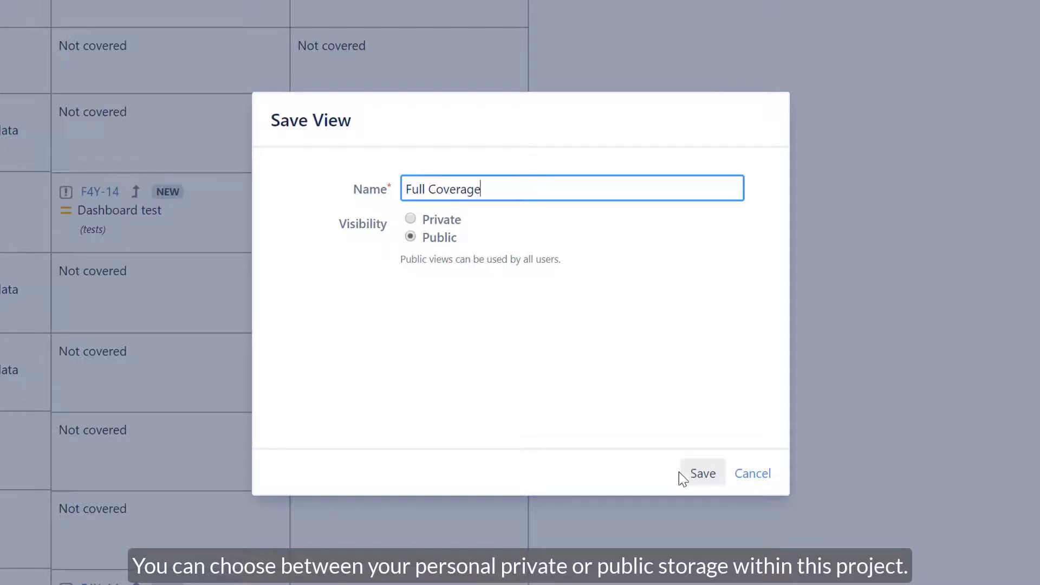
left_click(699, 473)
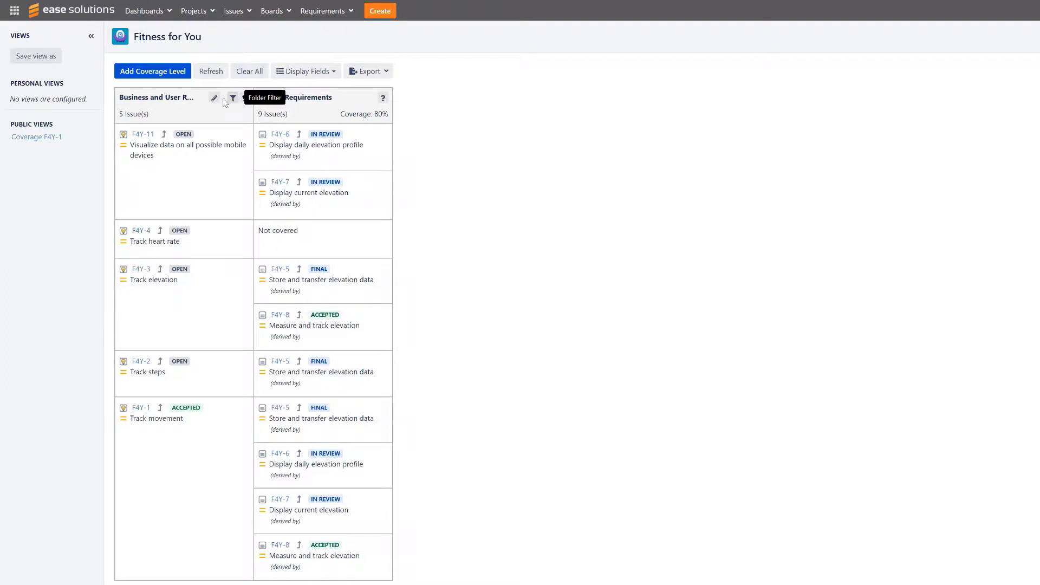
- Look through the Display Fields list without changes, then show the XML and Excel export options
left_click(340, 71)
scroll(374, 163, "down", 5)
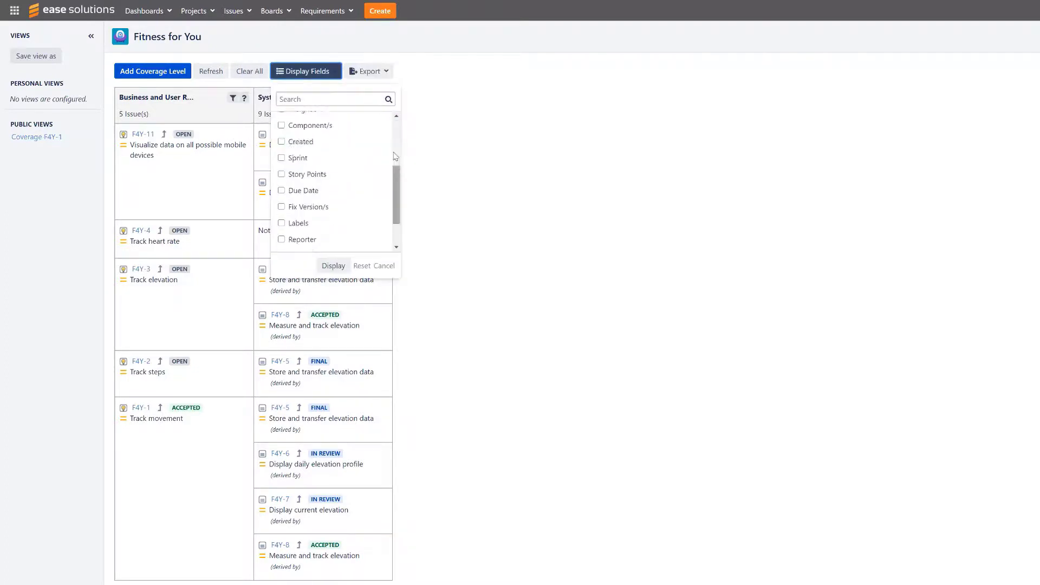
left_click(384, 266)
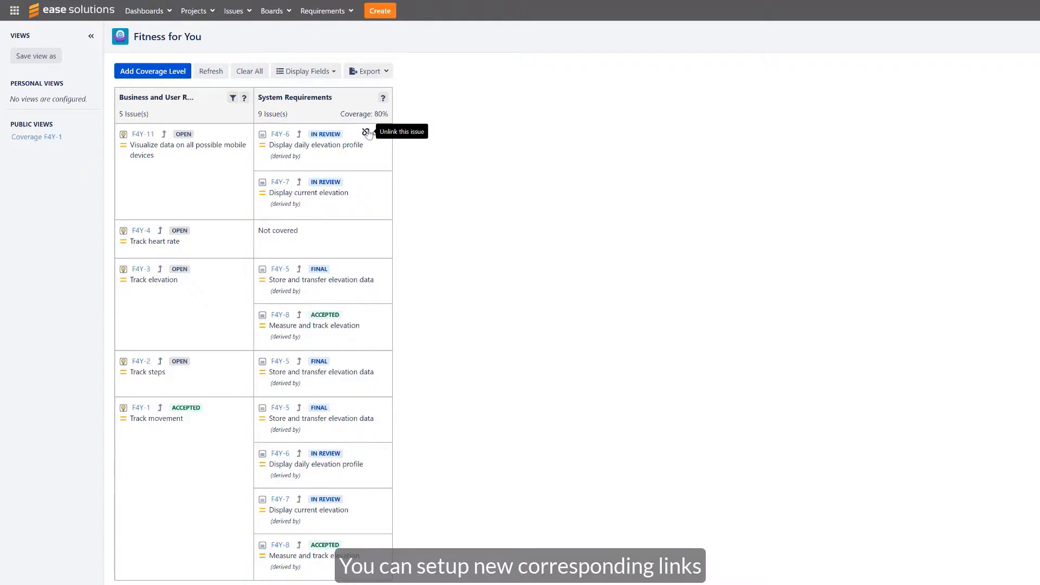
left_click(382, 72)
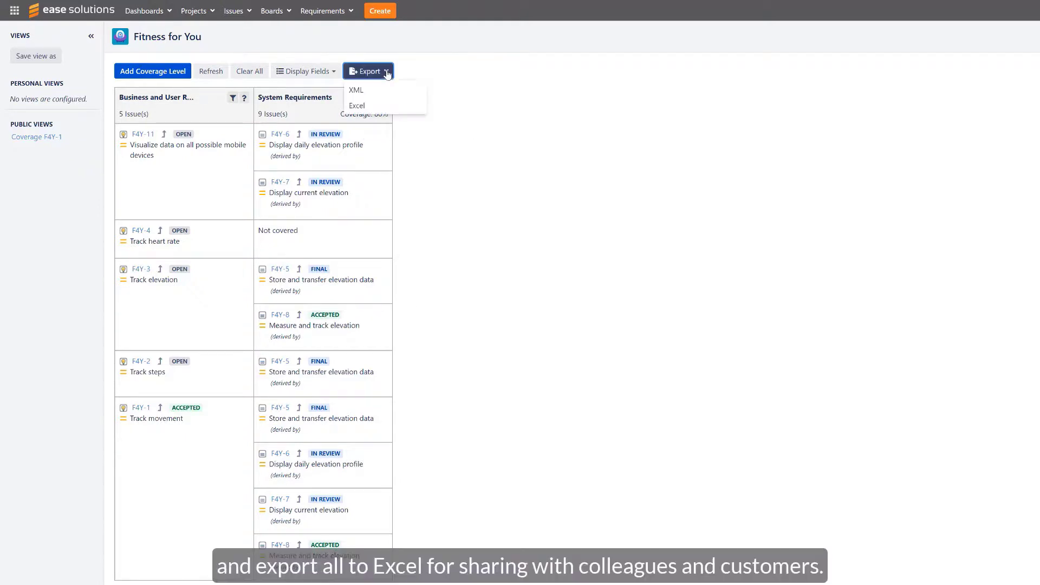